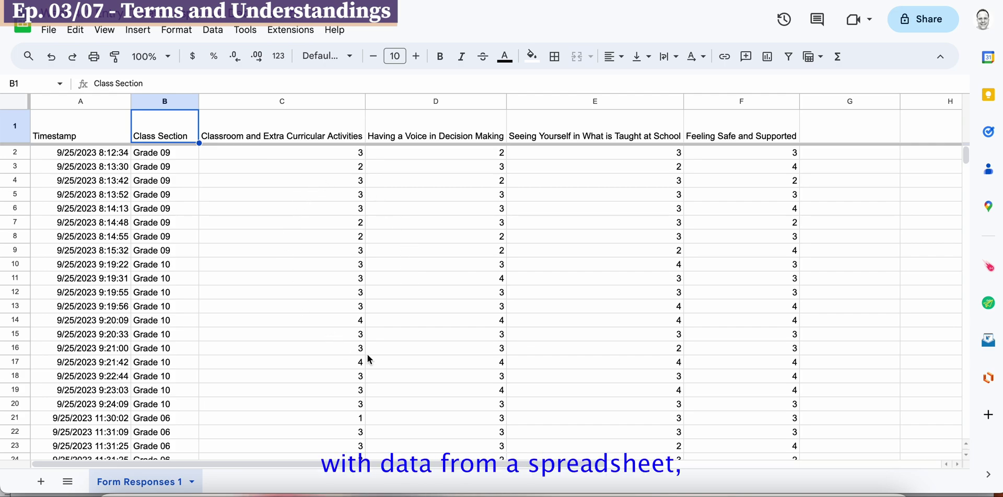
Browse the form responses, then select the entire column B, Class Section
scroll(368, 358, "down", 1)
scroll(368, 357, "down", 20)
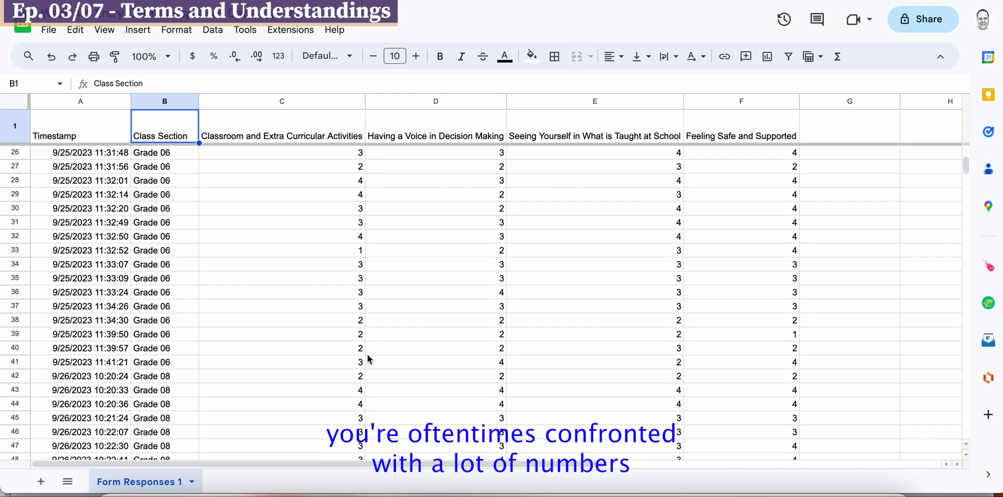
scroll(368, 356, "down", 20)
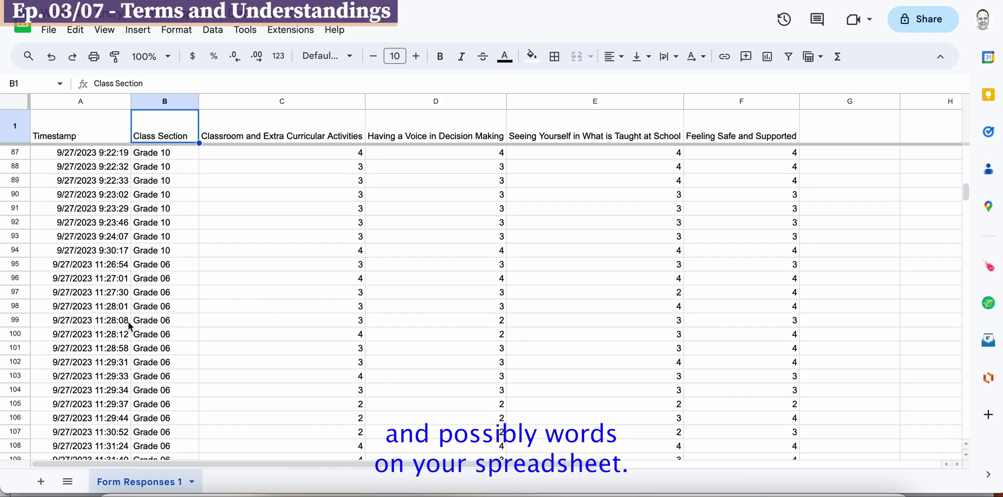
scroll(383, 380, "down", 20)
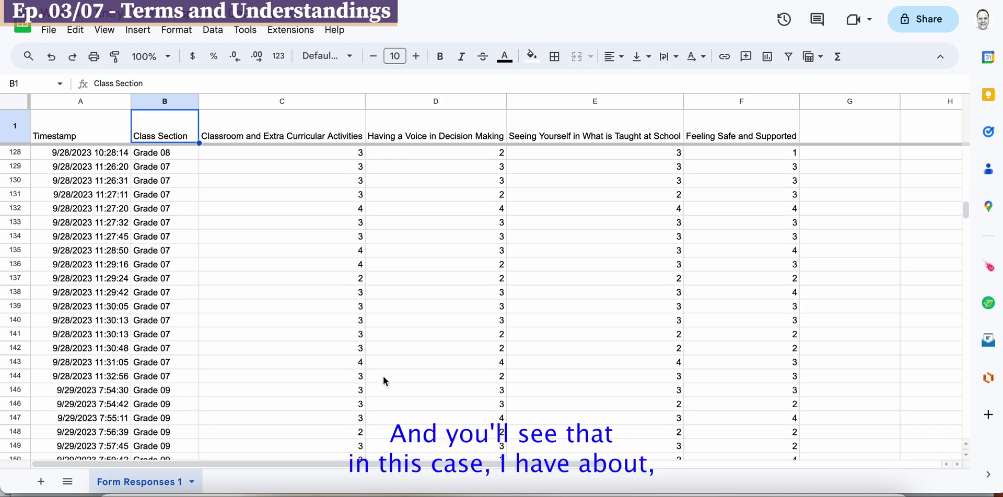
scroll(383, 377, "down", 20)
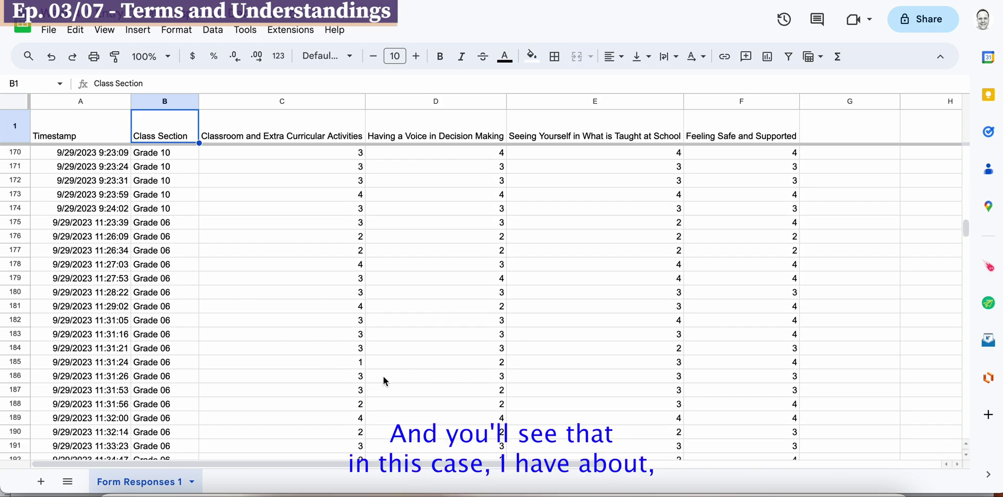
scroll(383, 376, "down", 20)
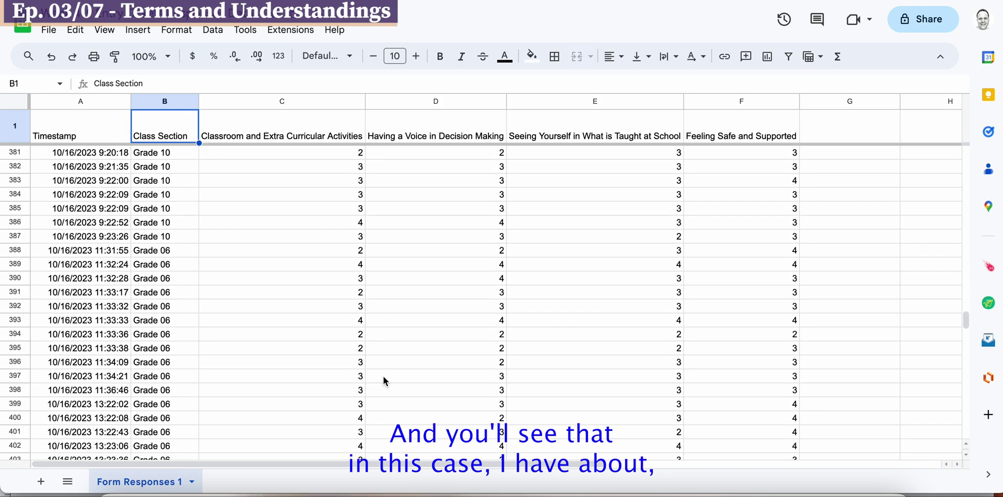
scroll(383, 376, "down", 20)
scroll(383, 376, "right", 2)
scroll(384, 380, "up", 8)
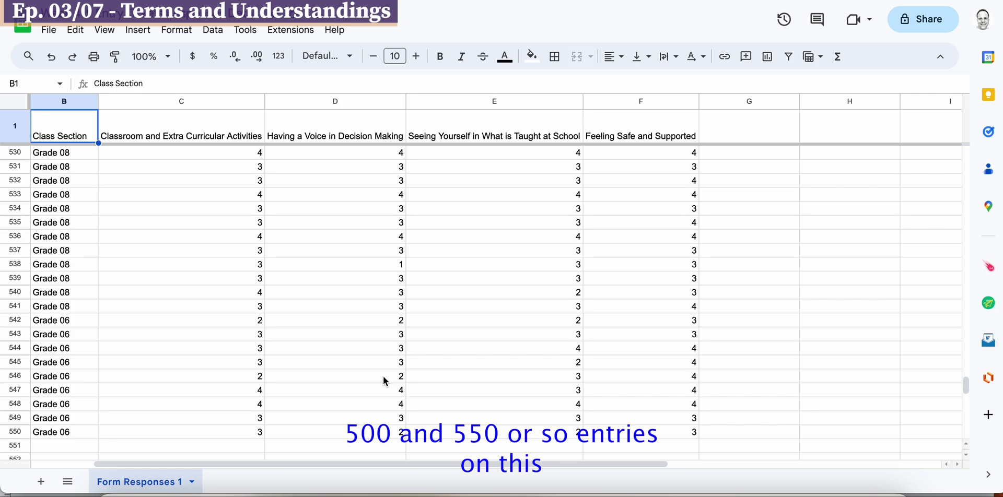
scroll(383, 380, "left", 2)
scroll(383, 380, "up", 20)
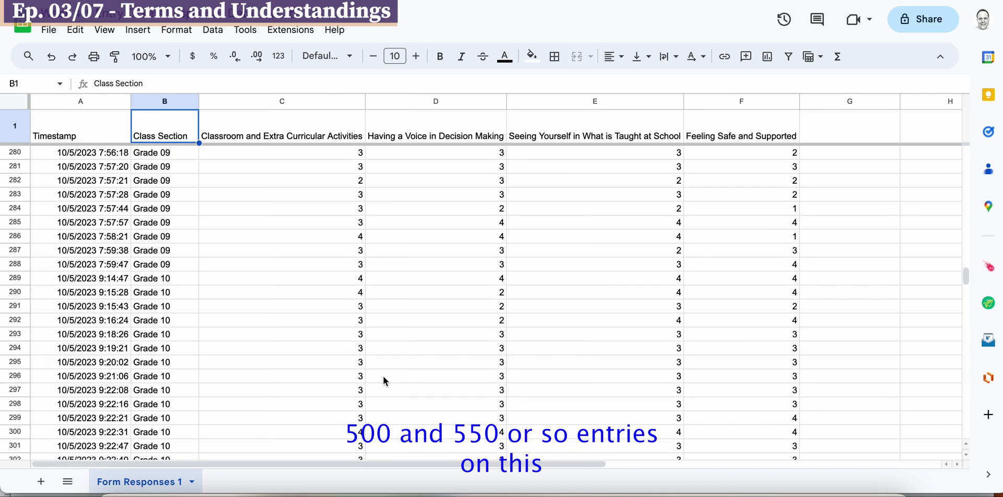
scroll(383, 376, "up", 20)
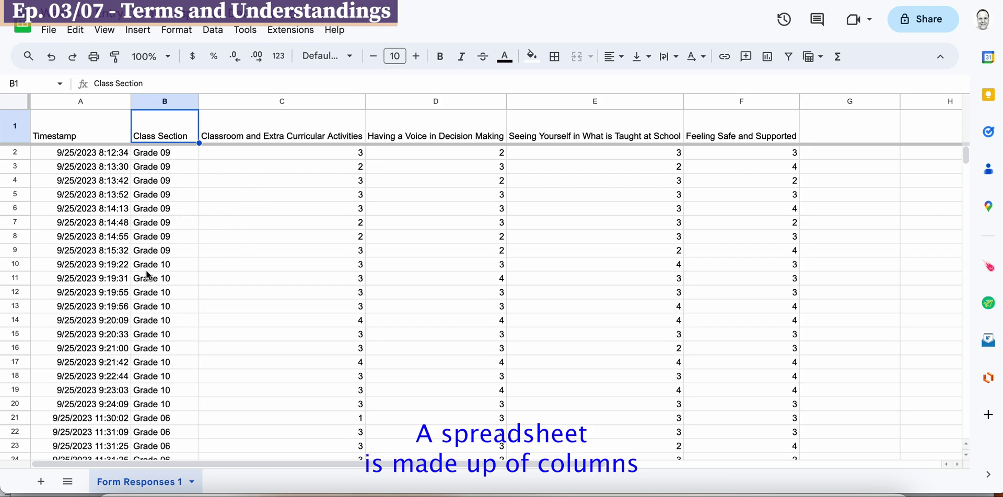
left_click(165, 100)
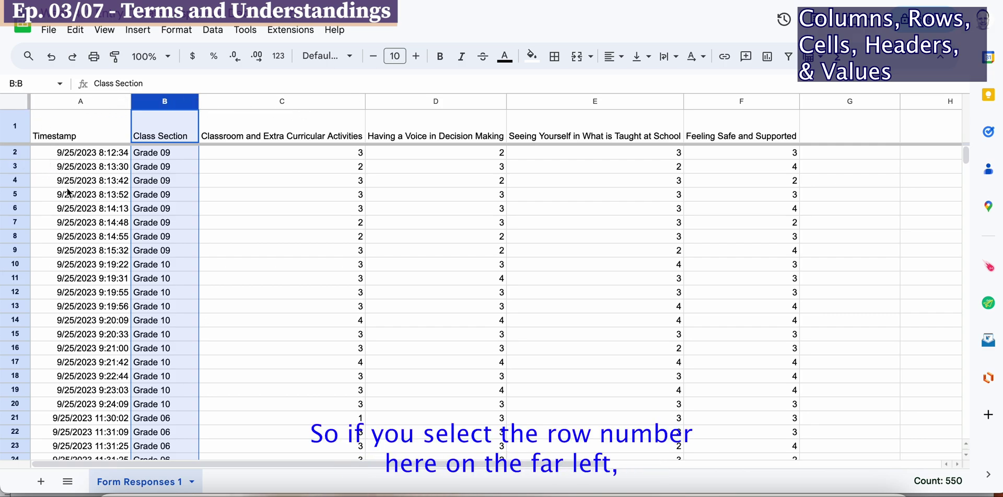
Select row 5, then cell C5 holding 3, then header cell C1
left_click(12, 197)
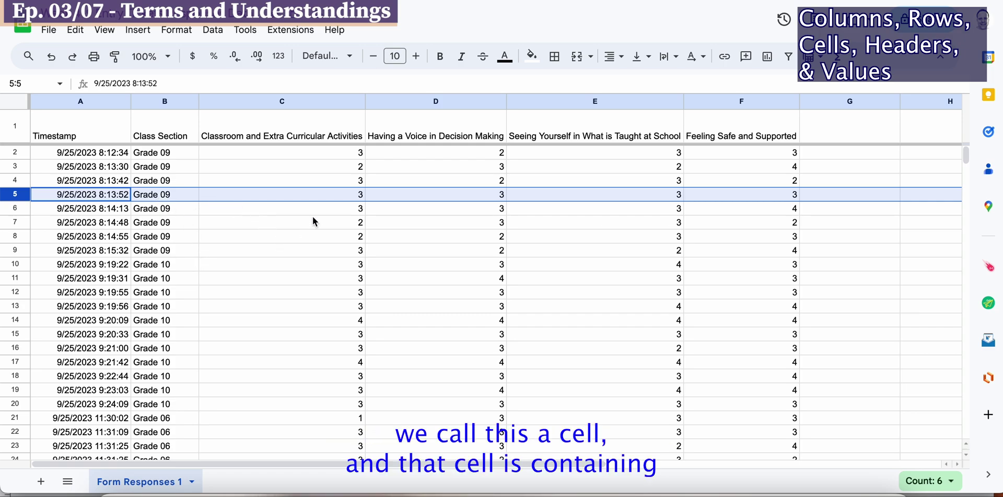
left_click(302, 195)
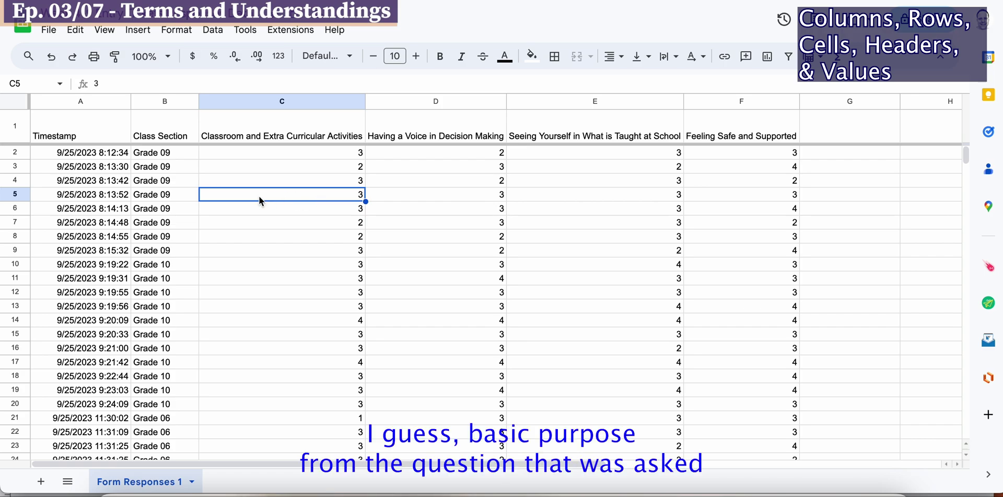
left_click(278, 128)
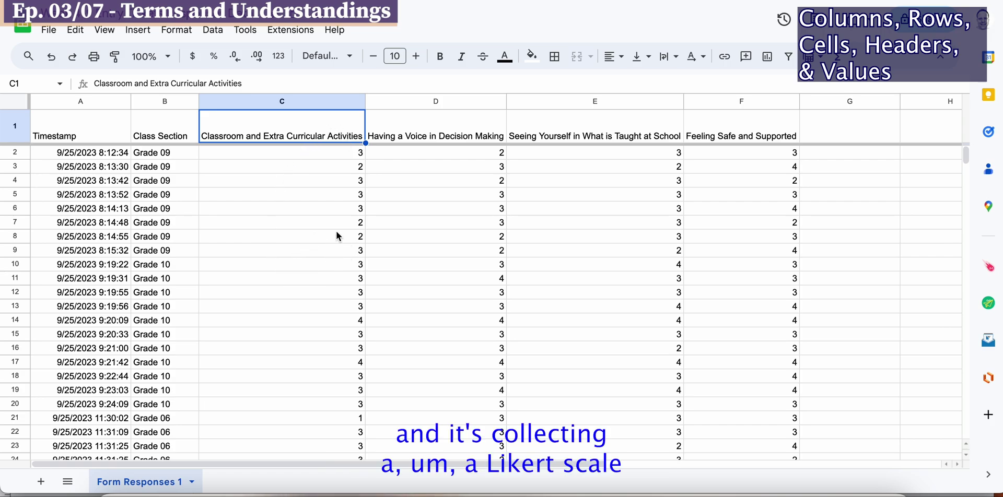
Select cell C8, the rating of 2 for a Grade 09 student
left_click(298, 239)
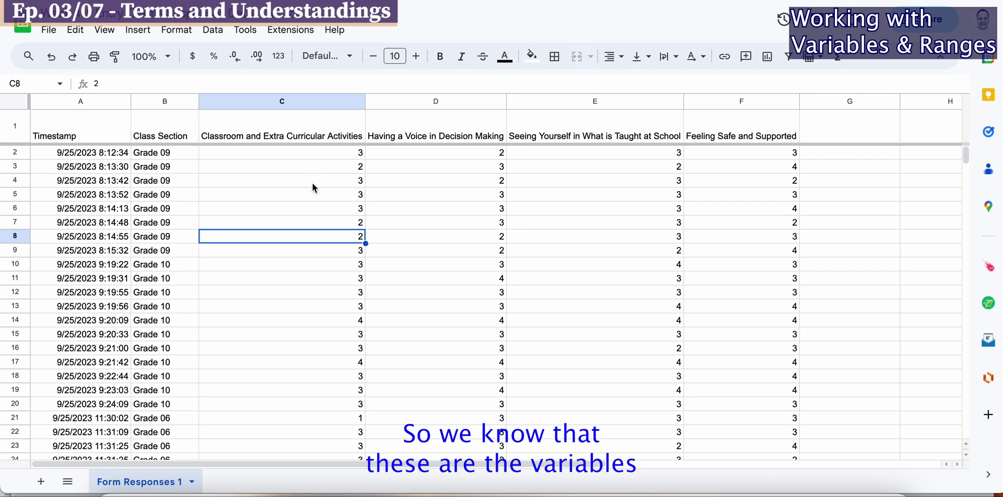
left_click(280, 98)
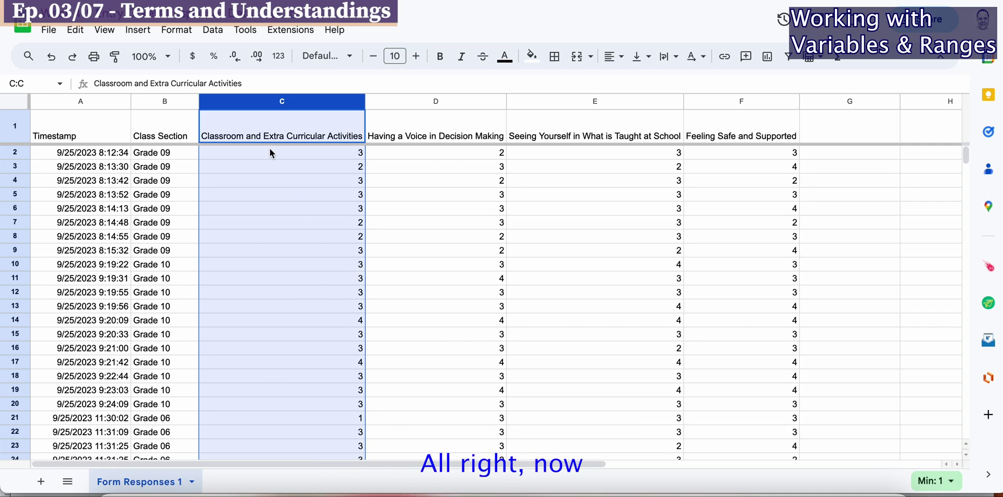
left_click(291, 182)
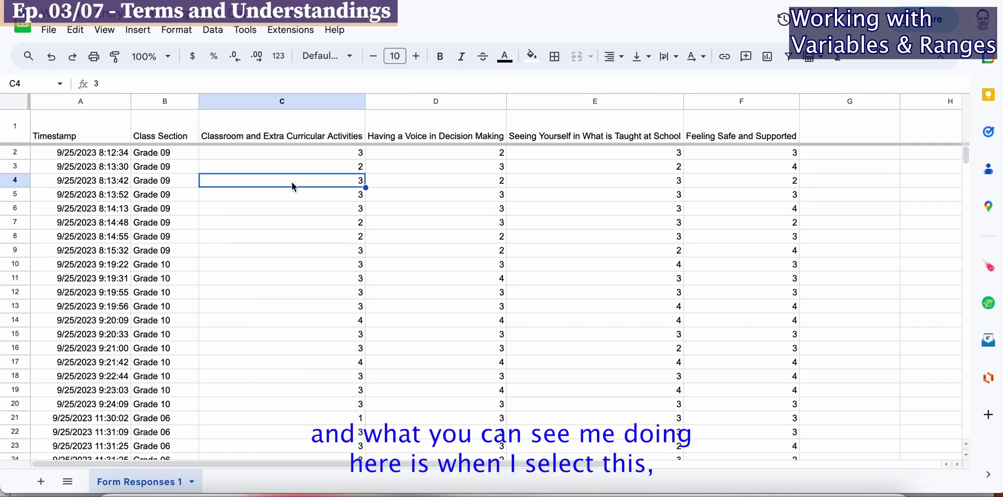
left_click(284, 150)
left_click(274, 103)
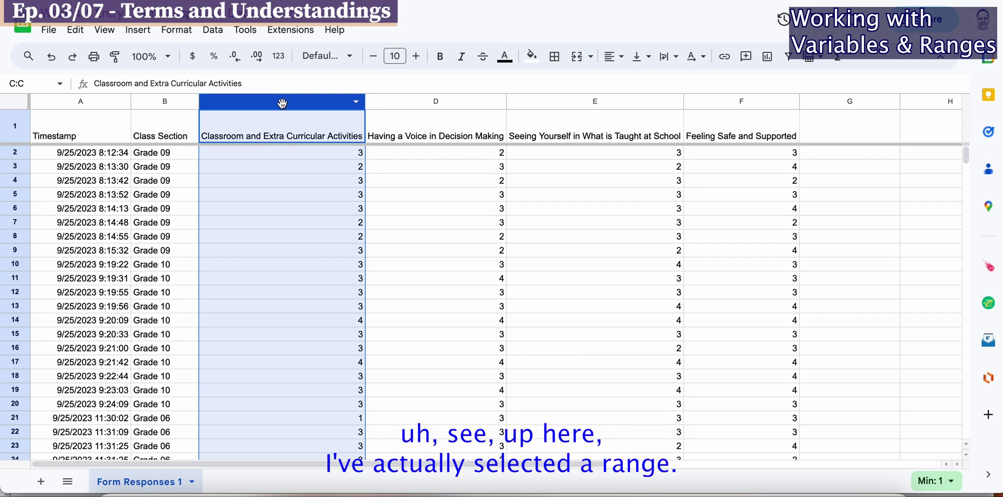
left_click(280, 152)
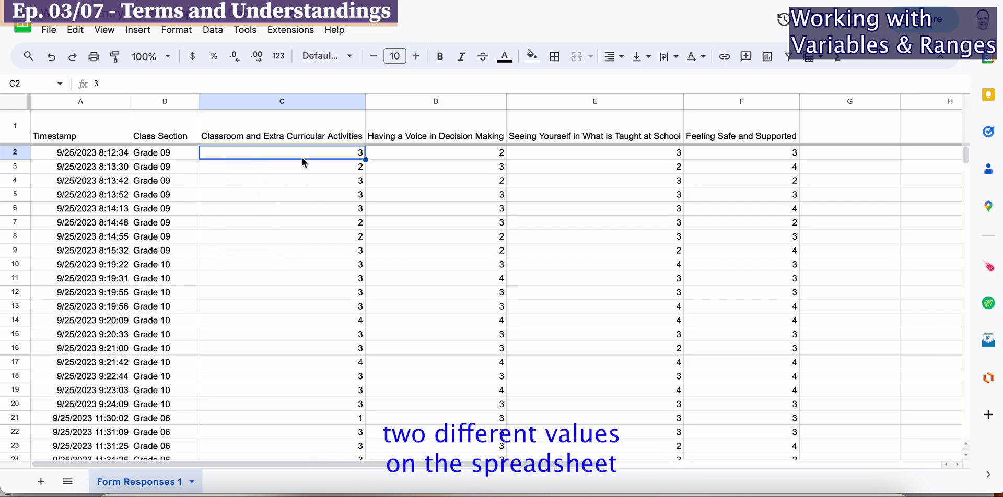
left_click(99, 157)
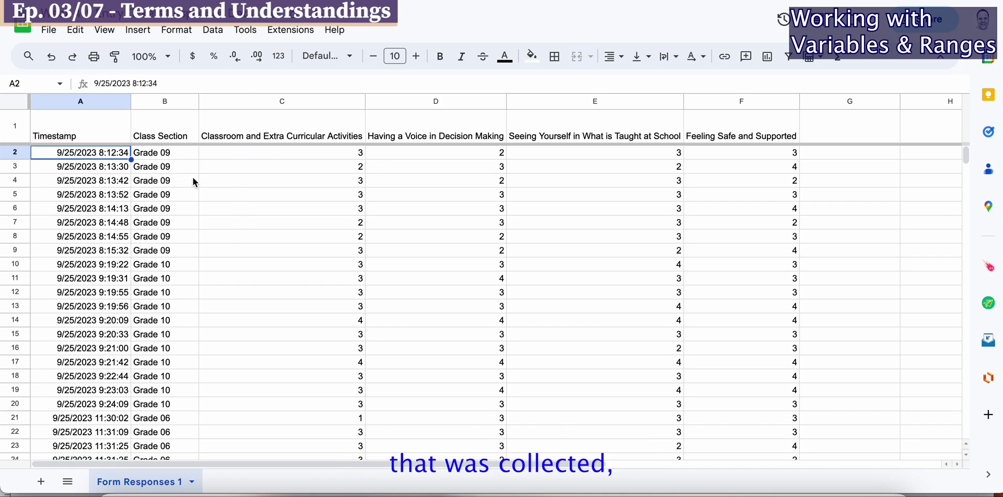
left_click(180, 154)
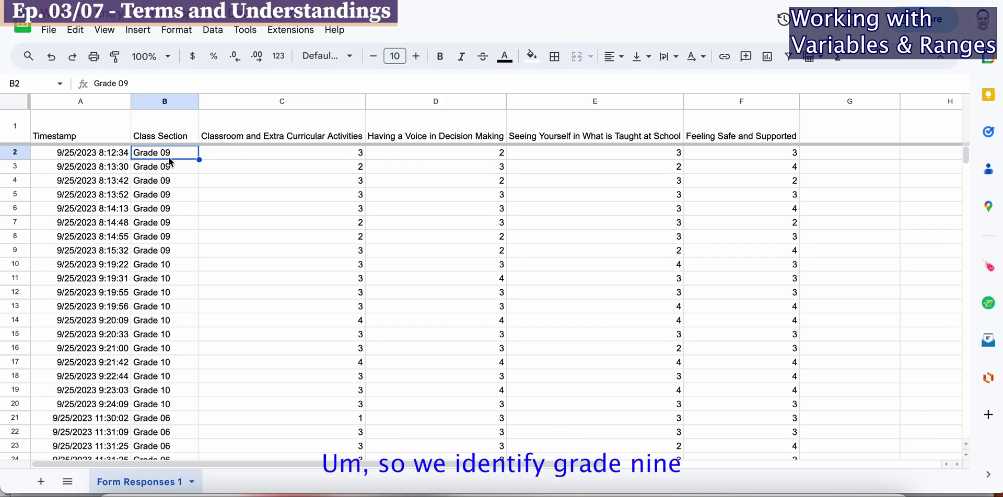
left_click(241, 154)
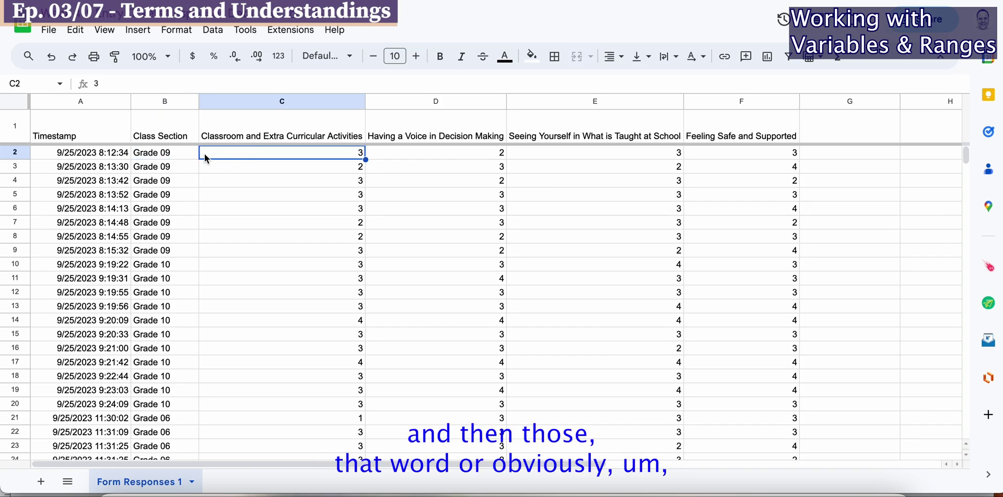
left_click(177, 160)
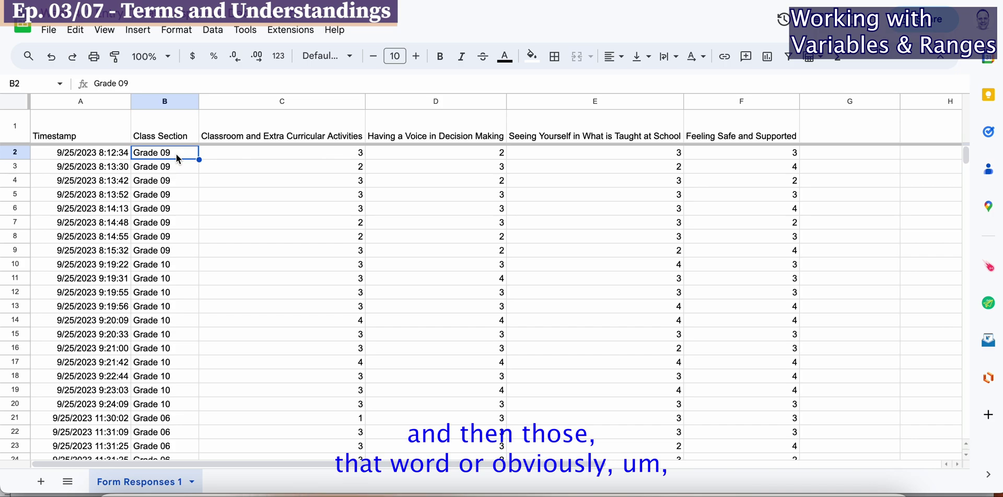
left_click(240, 156)
left_click(422, 156)
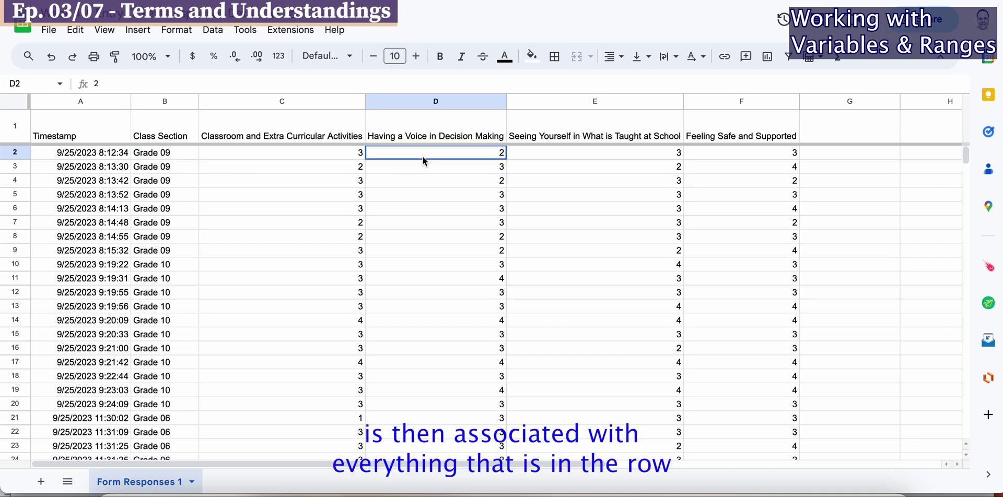
left_click(579, 162)
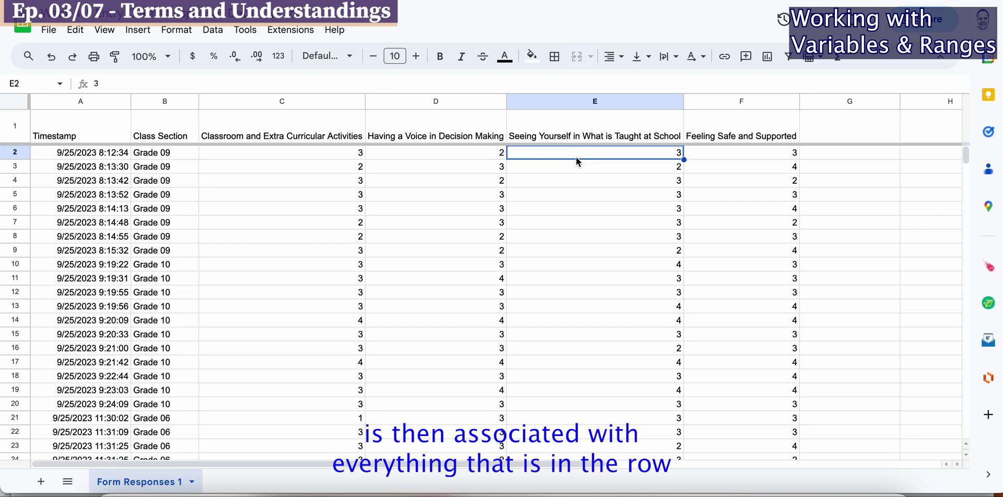
left_click(176, 158)
left_click(310, 154)
left_click(462, 159)
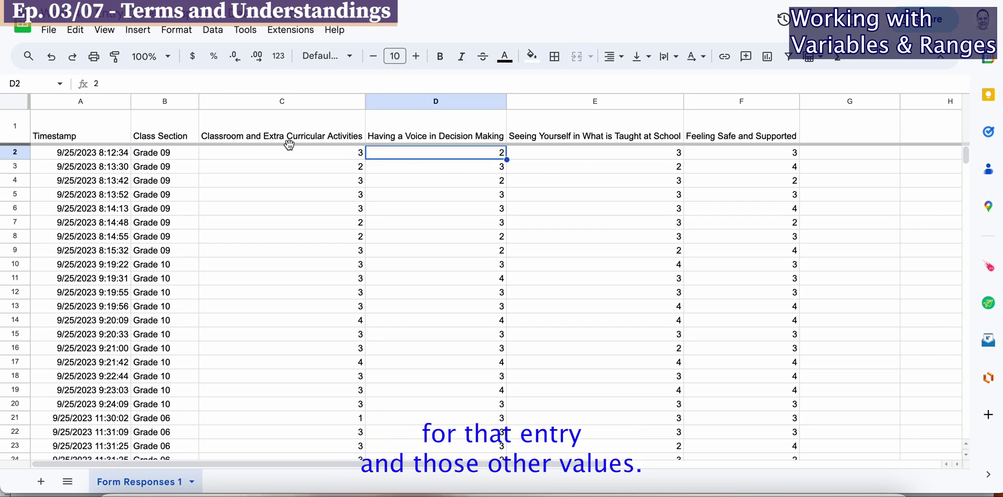
left_click(287, 152)
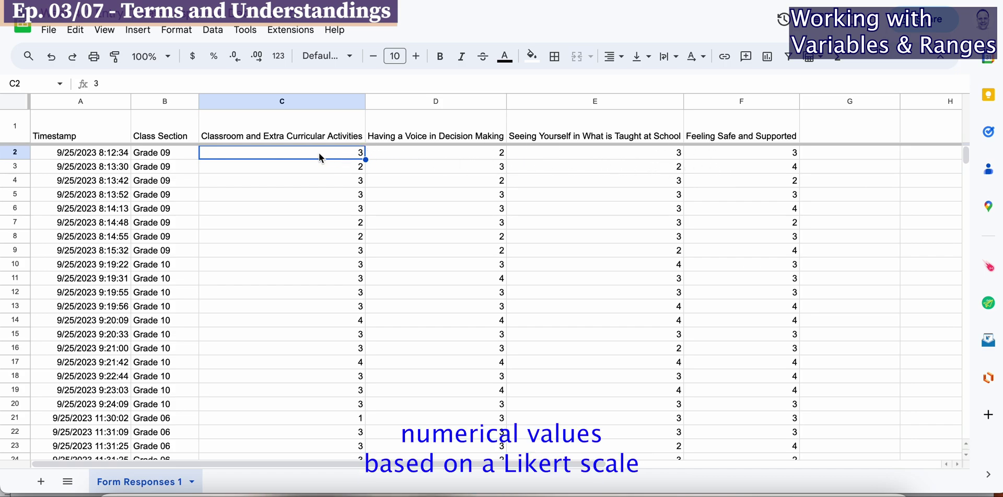
left_click(299, 131)
left_click(438, 138)
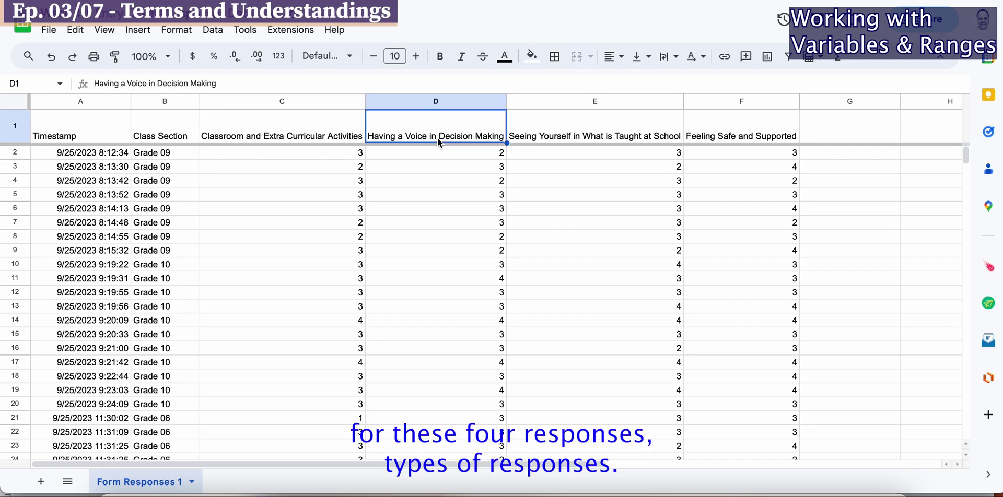
left_click(563, 140)
left_click(722, 137)
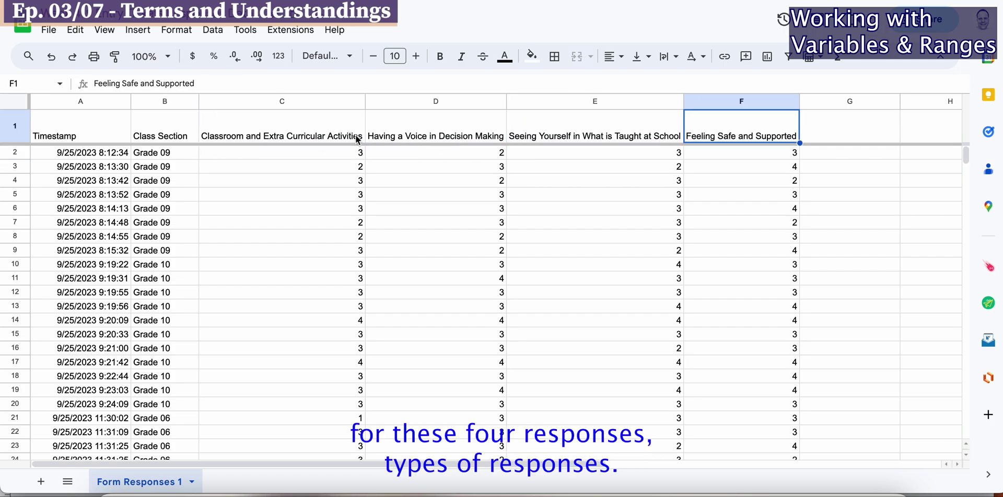
left_click(265, 153)
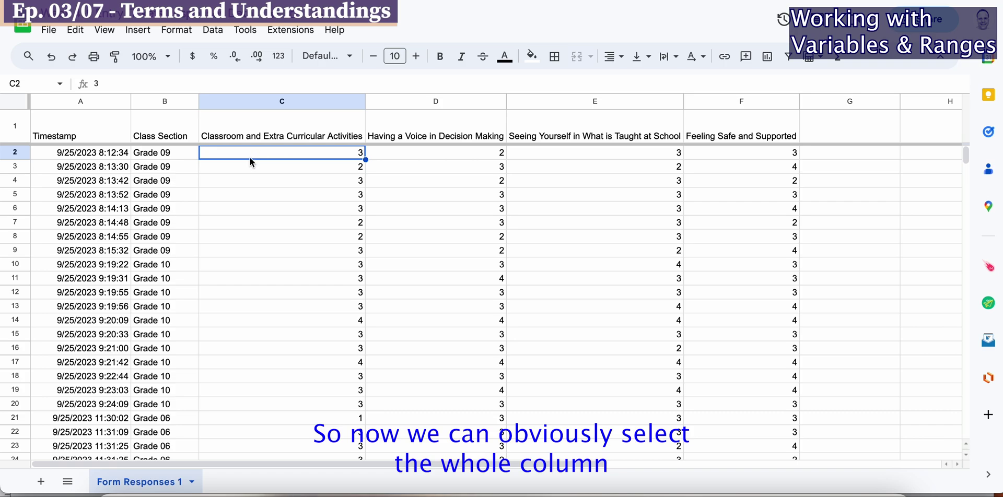
left_click(272, 100)
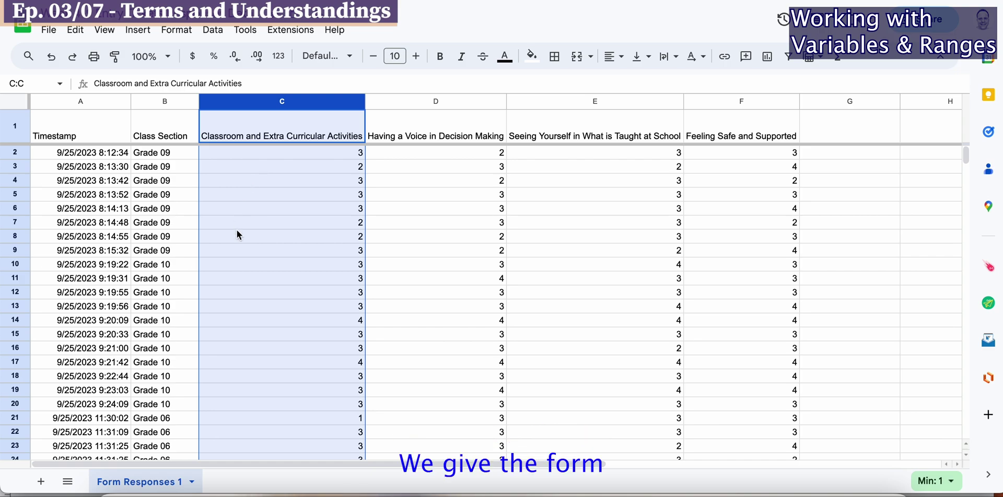
left_click(161, 102, "shift")
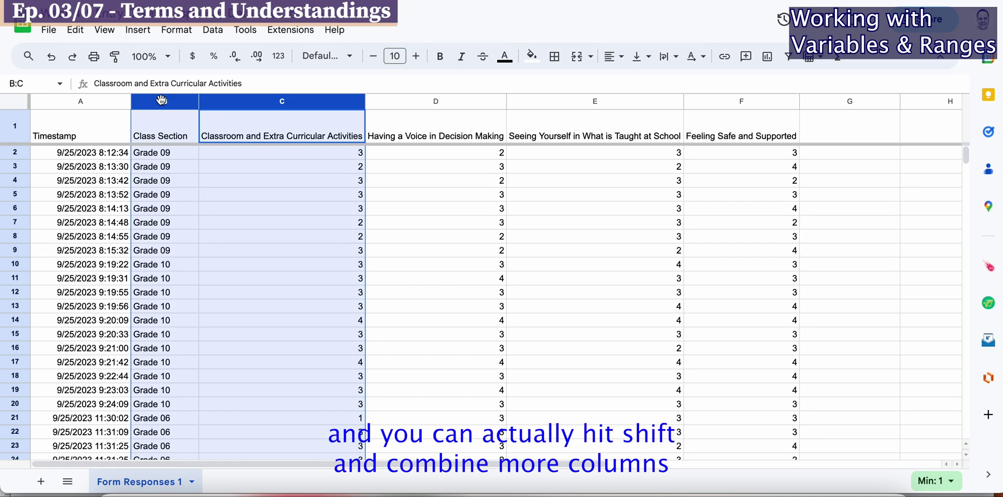
left_click(429, 100, "shift")
left_click(225, 181)
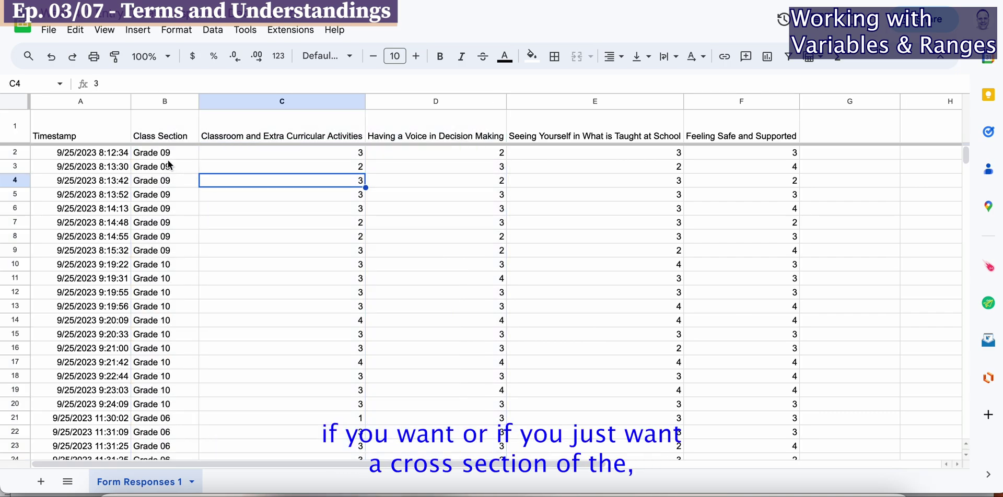
left_click(153, 153)
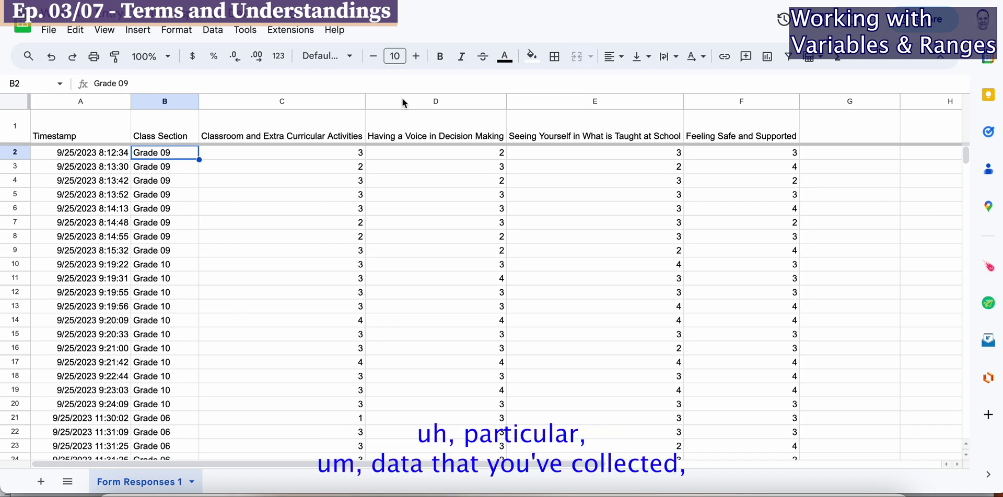
left_click(165, 132)
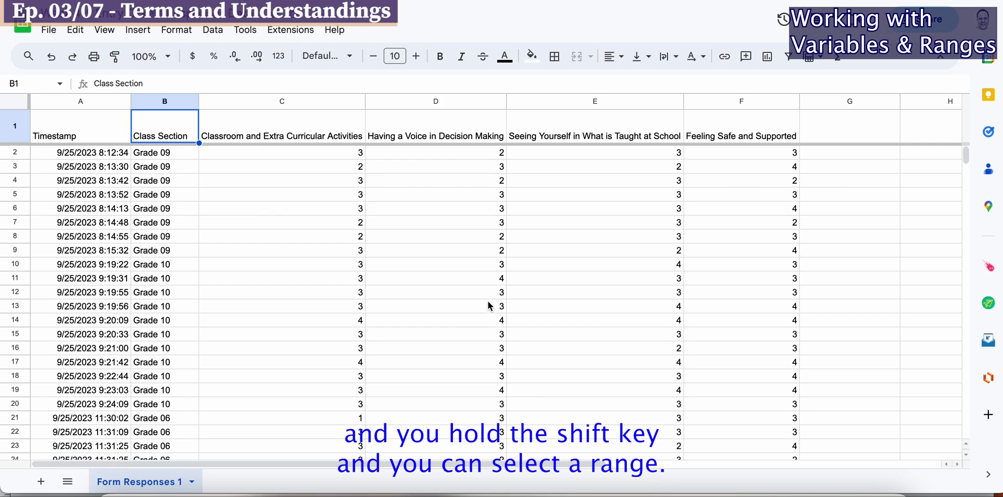
left_click(793, 423, "shift")
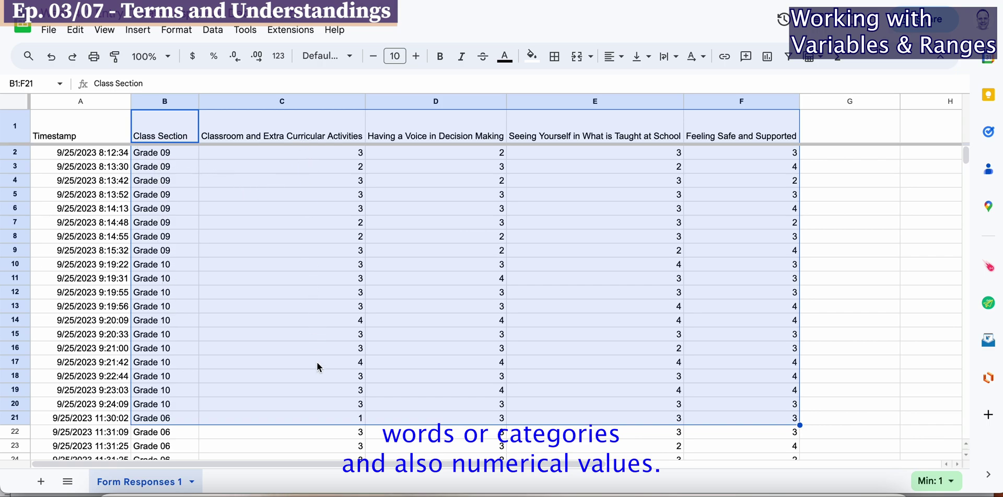
Select the whole column B, Class Section, as the grouping variable
left_click(163, 100)
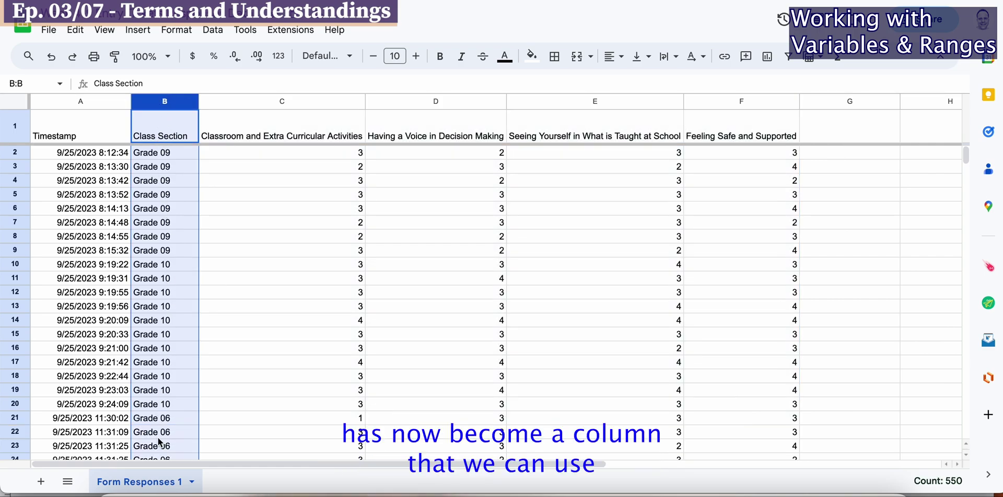
scroll(159, 443, "down", 2)
scroll(159, 442, "up", 2)
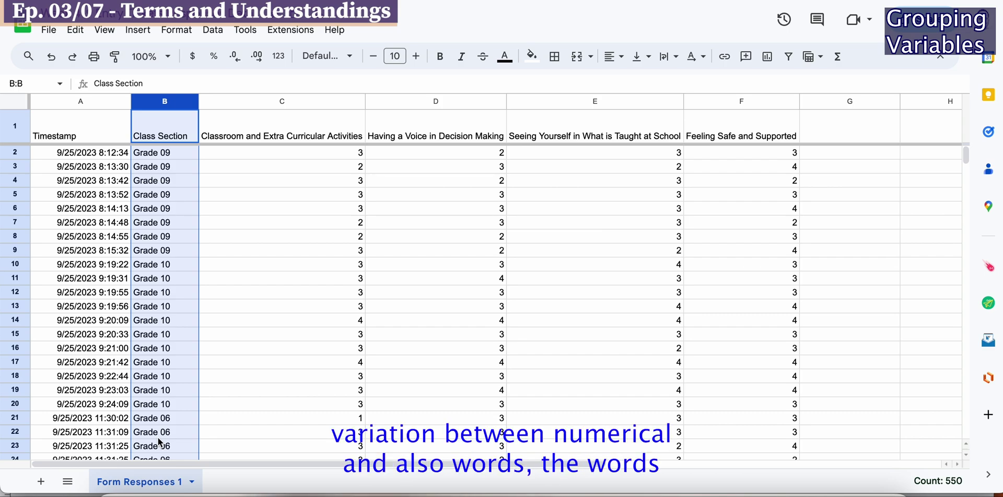
Select the range B1:F21, from the Class Section header to cell F21
left_click(277, 157)
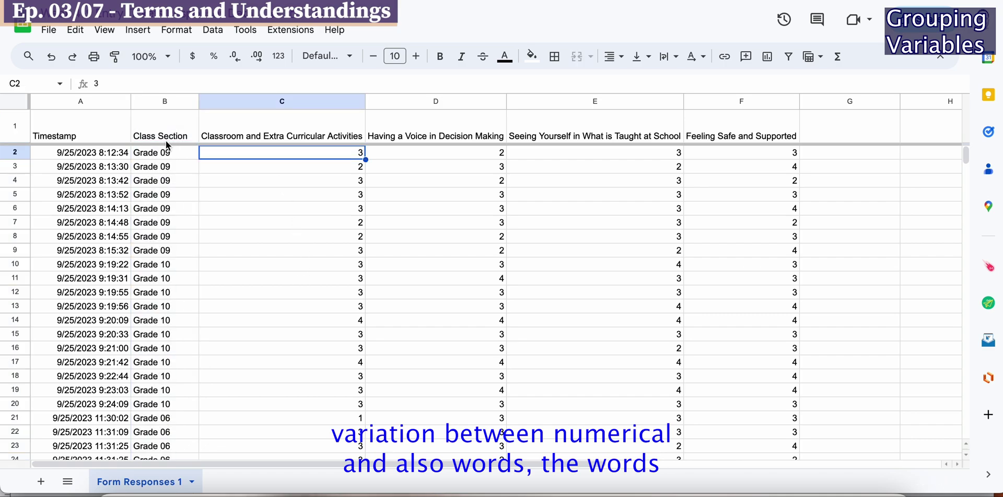
left_click(164, 157)
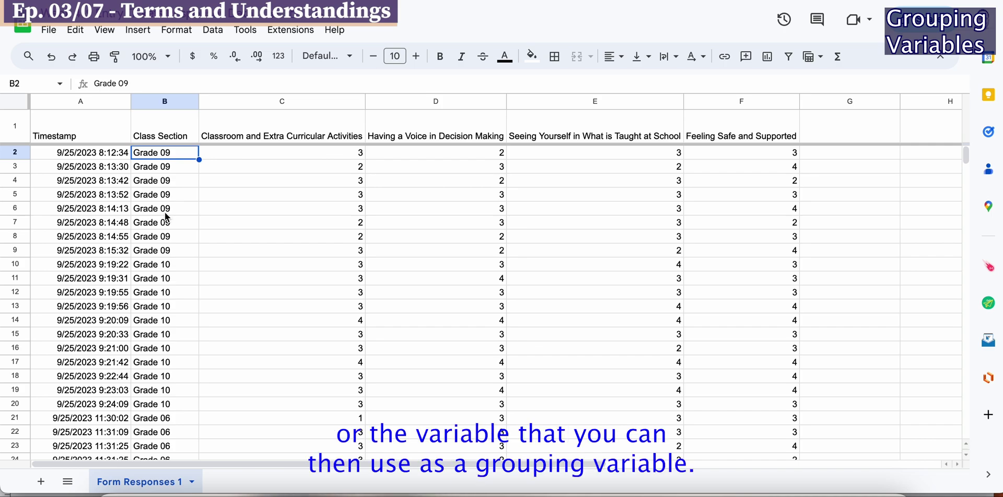
left_click(157, 137)
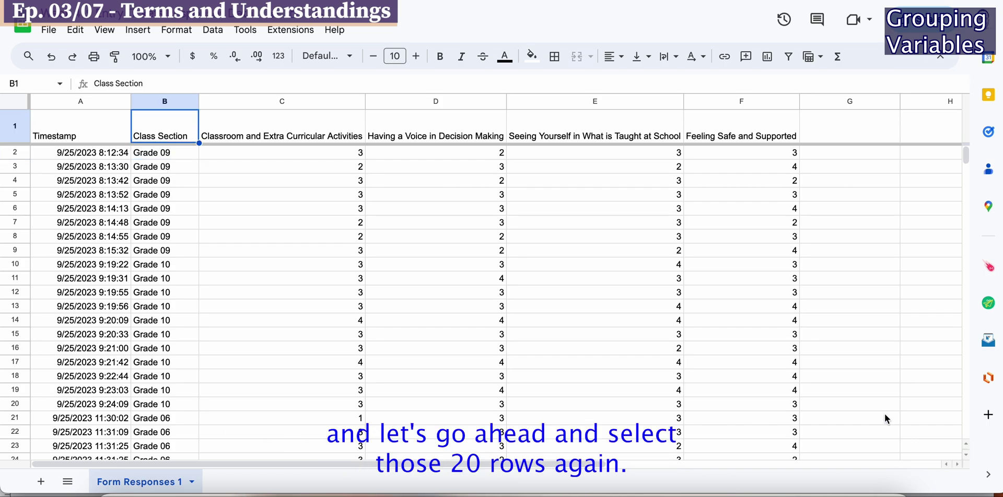
left_click(744, 420, "shift")
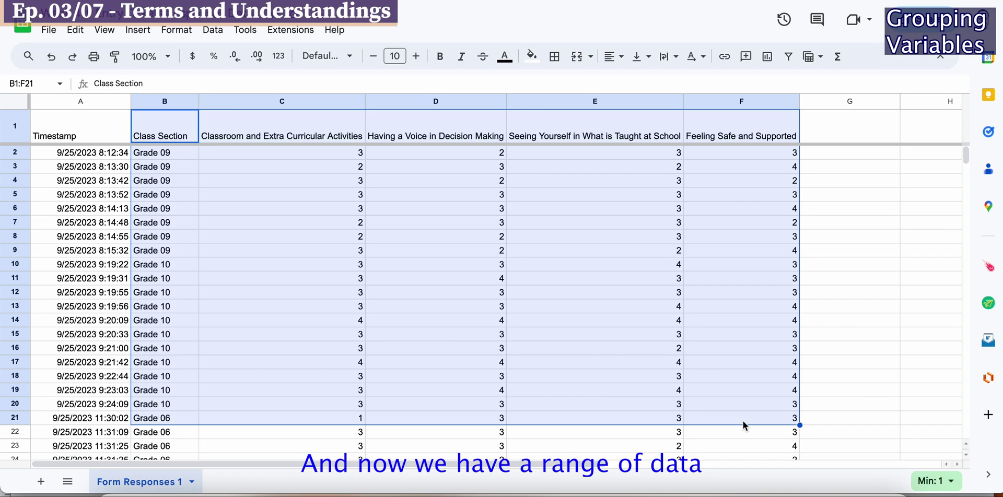